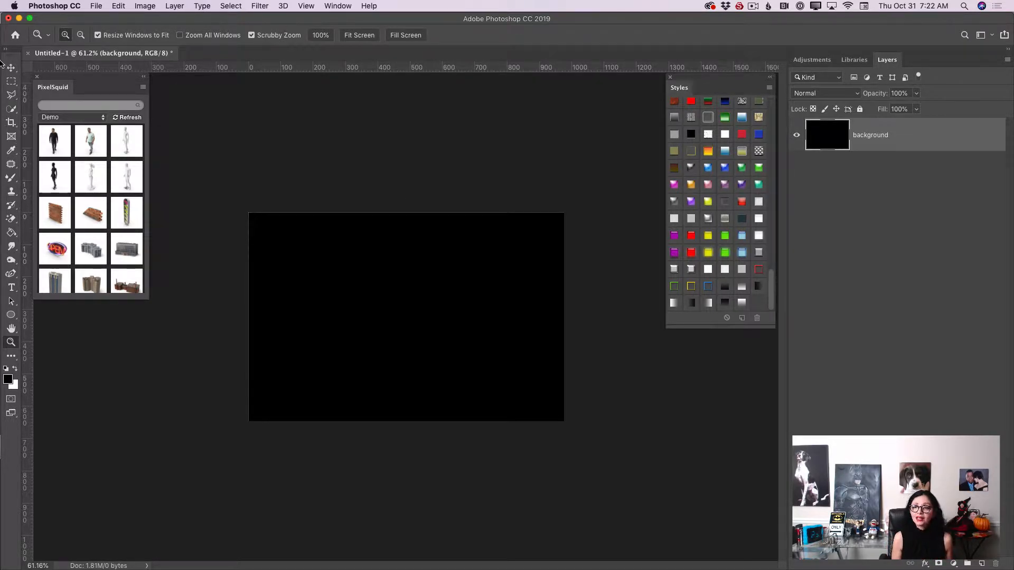
Step: Place the dirty brick wall object from PixelSquid onto the canvas and spin it to a flat frontal view
click(11, 68)
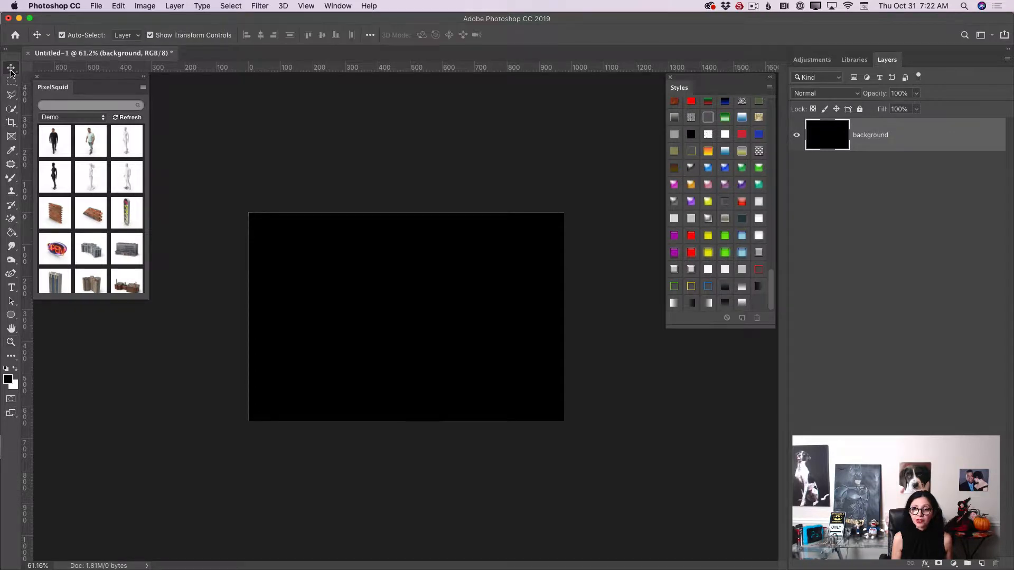
click(93, 217)
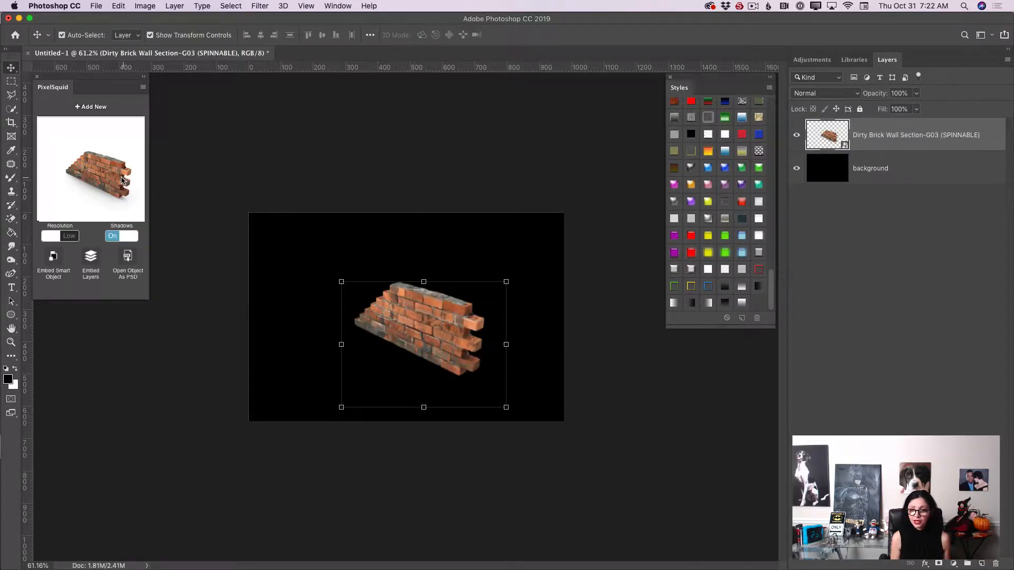
drag(121, 180, 134, 168)
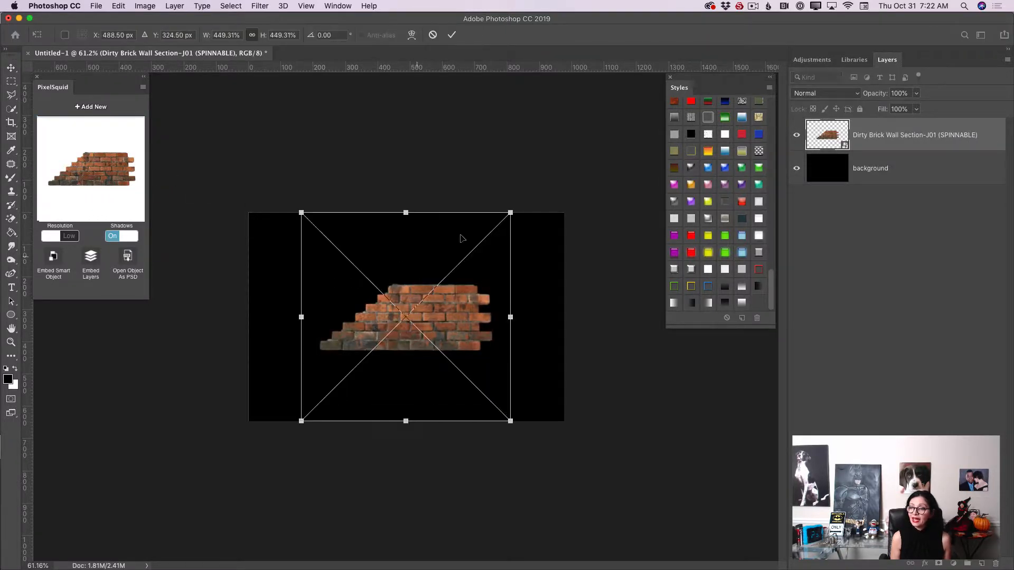
Step: Scale the brick wall up to about 1355% so it fills the canvas, then set its resolution to High with shadows off
drag(508, 211, 916, 5)
drag(491, 253, 311, 466)
drag(459, 317, 386, 357)
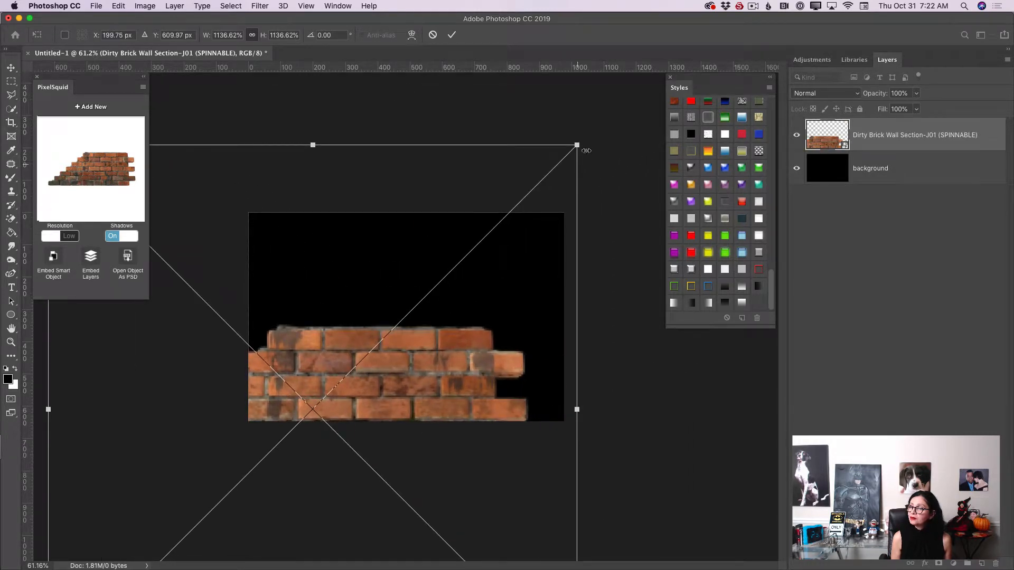
drag(583, 146, 631, 101)
drag(486, 316, 432, 294)
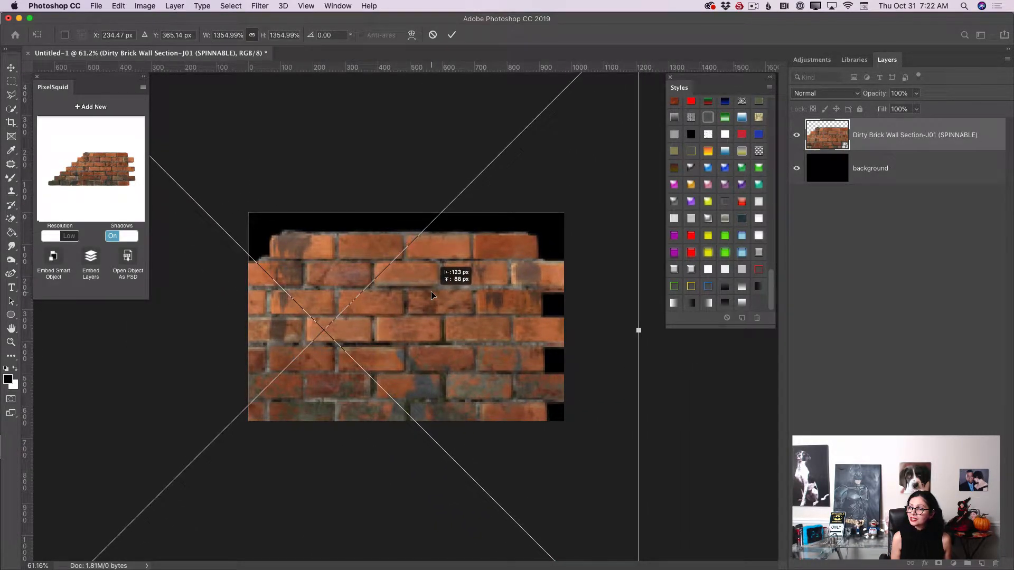
click(451, 35)
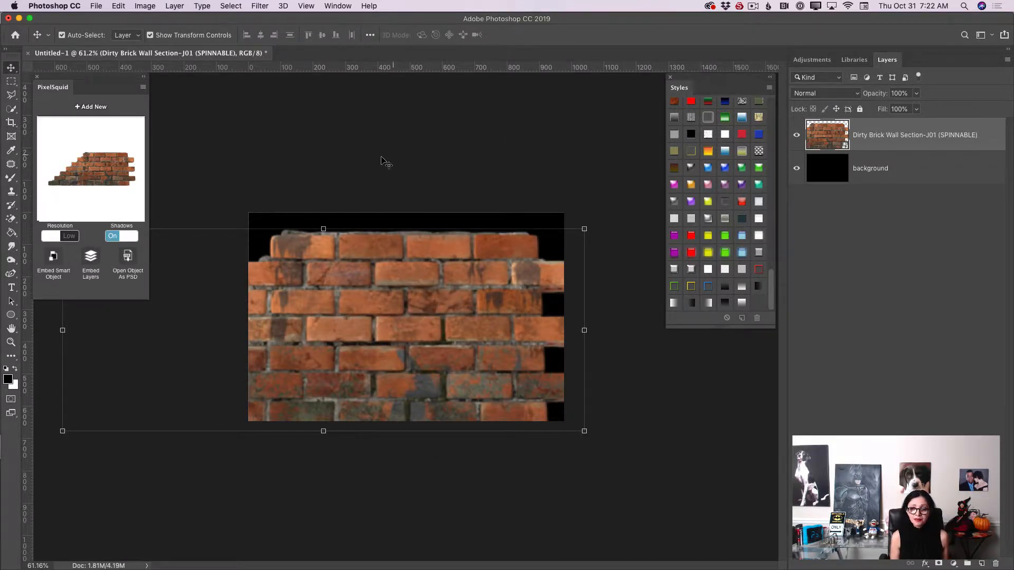
click(113, 236)
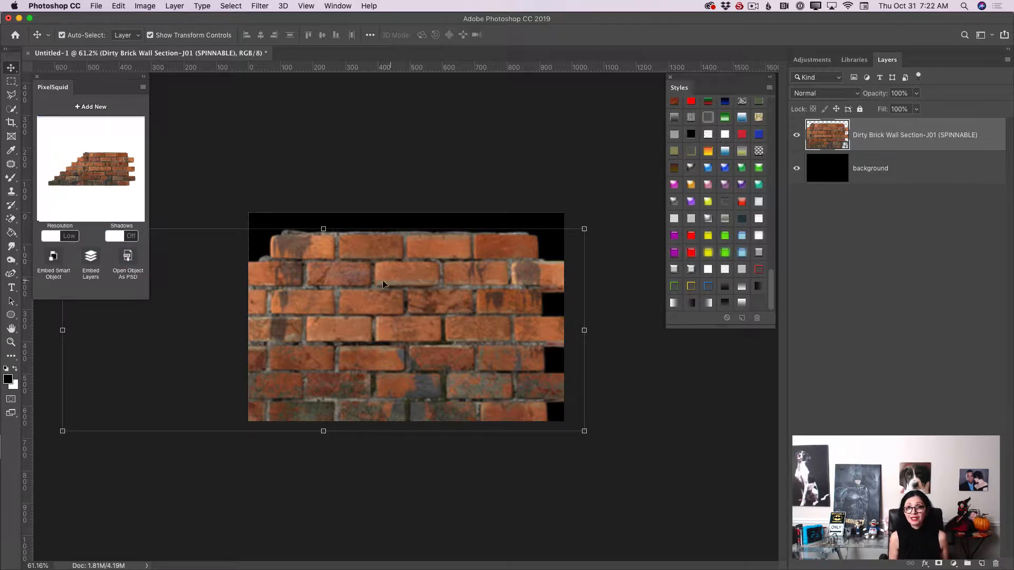
click(72, 236)
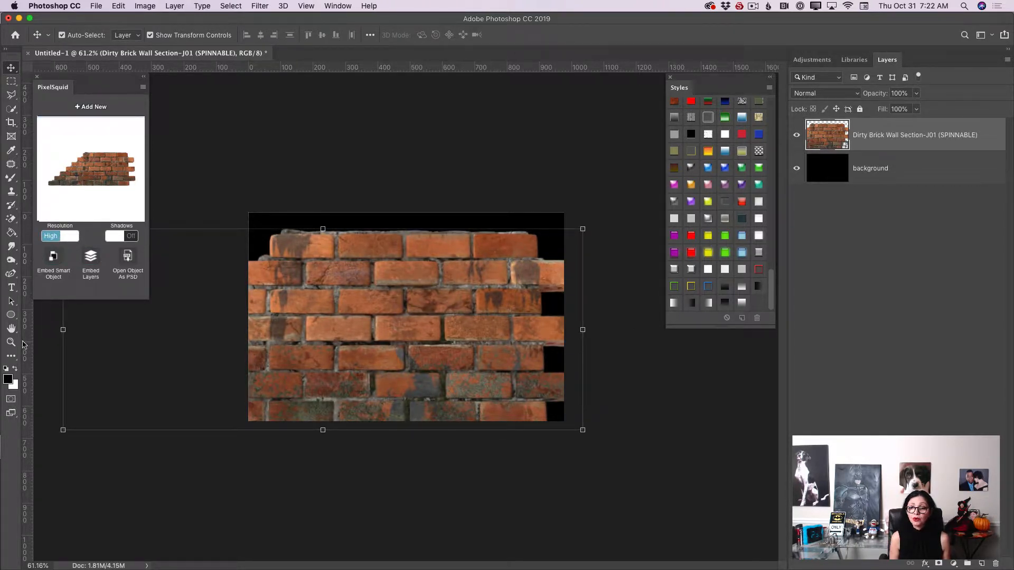
Step: Zoom in and create a horizontal text box across the wall with the text OPEN
click(10, 342)
mouse_move(406, 319)
mouse_down()
mouse_move(456, 325)
mouse_move(389, 326)
mouse_up()
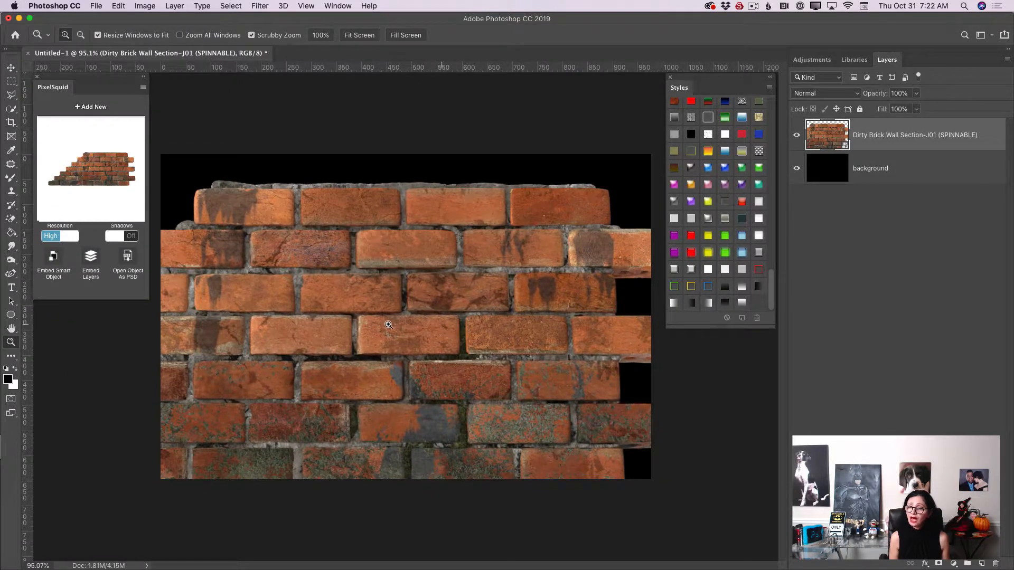
click(12, 289)
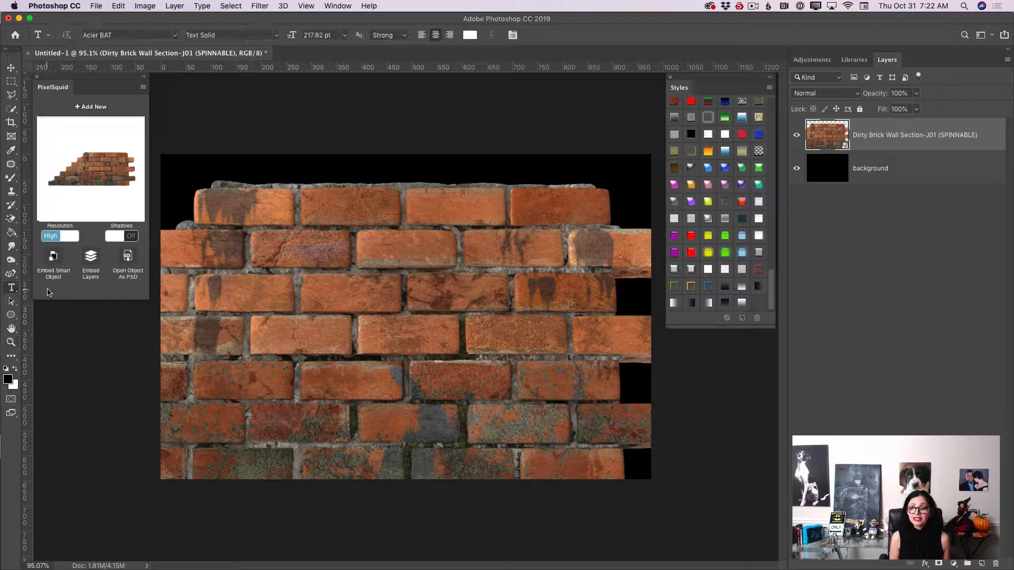
right_click(15, 290)
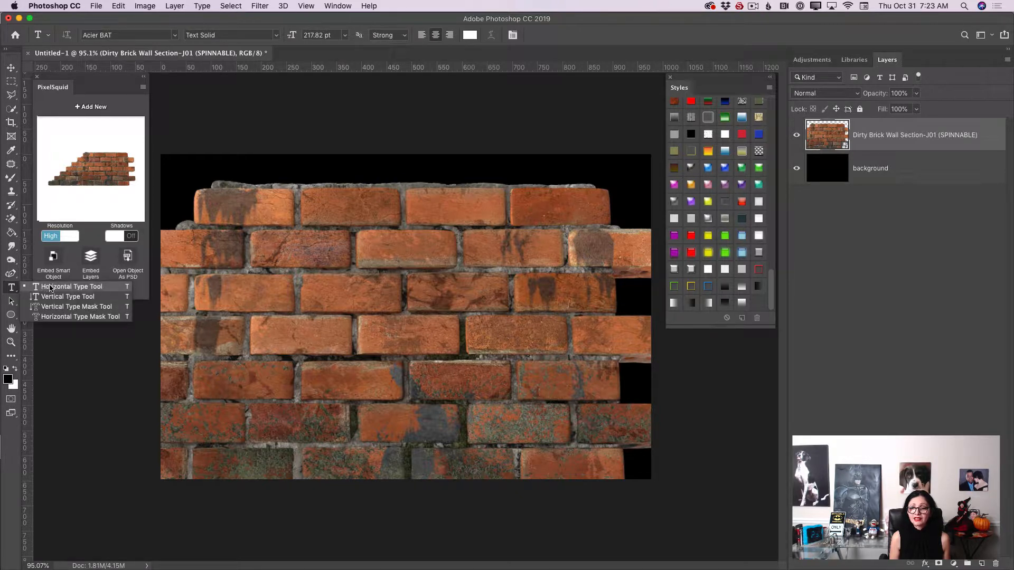
click(50, 288)
drag(217, 281, 571, 397)
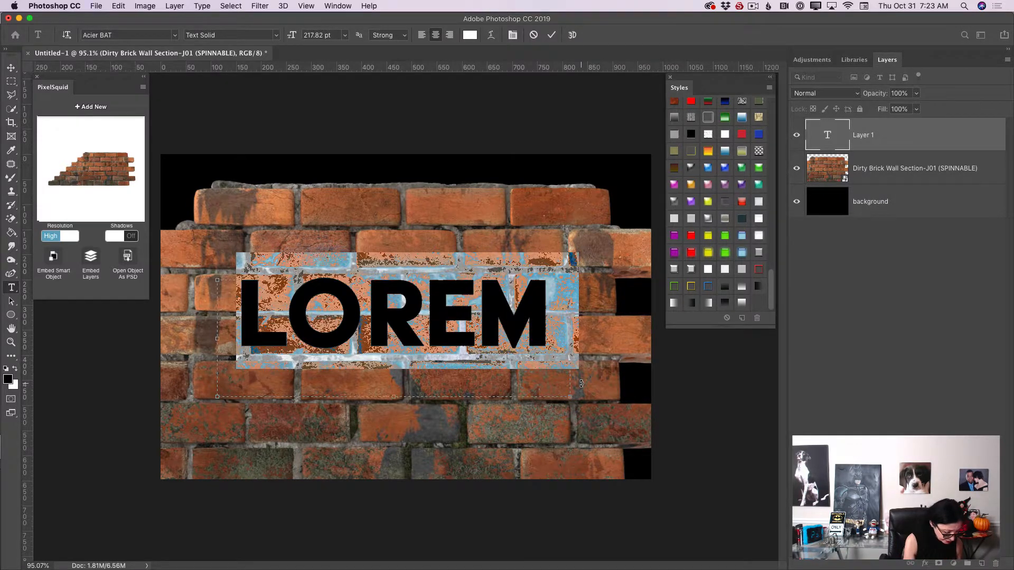
text(OPEN)
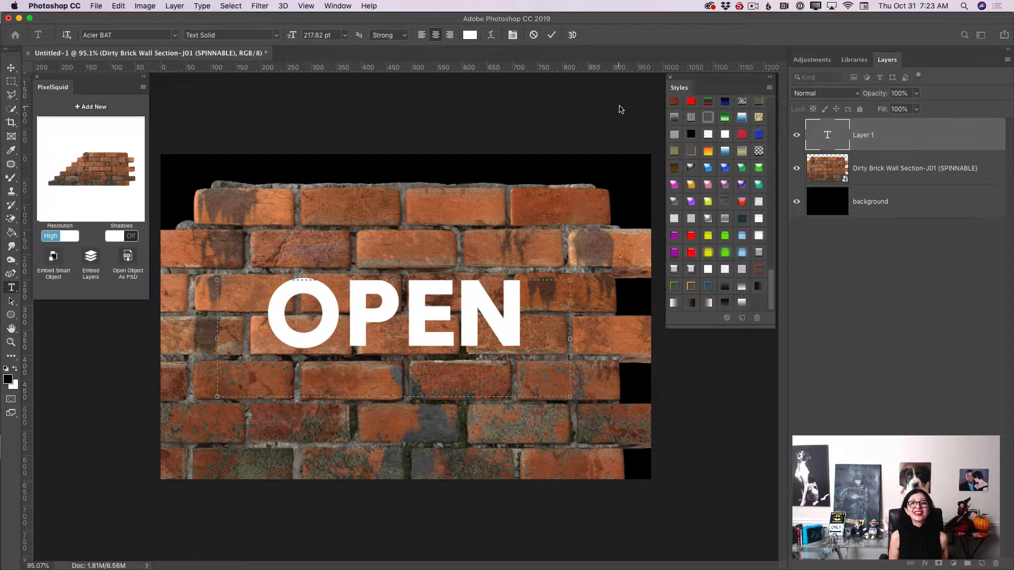
Step: Duplicate the OPEN text layer twice
click(11, 67)
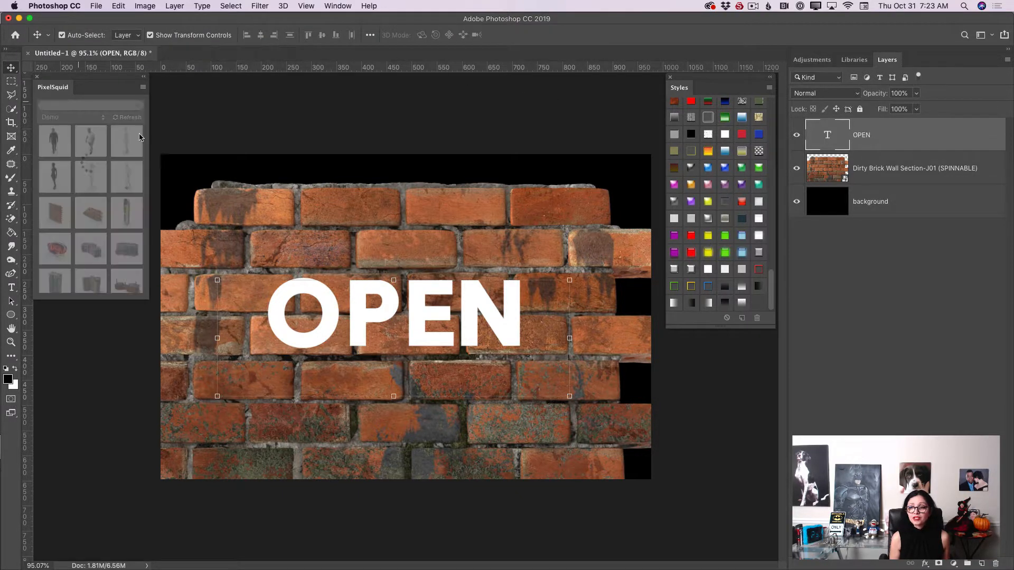
mouse_move(352, 296)
mouse_down()
mouse_move(347, 288)
mouse_move(359, 302)
mouse_up()
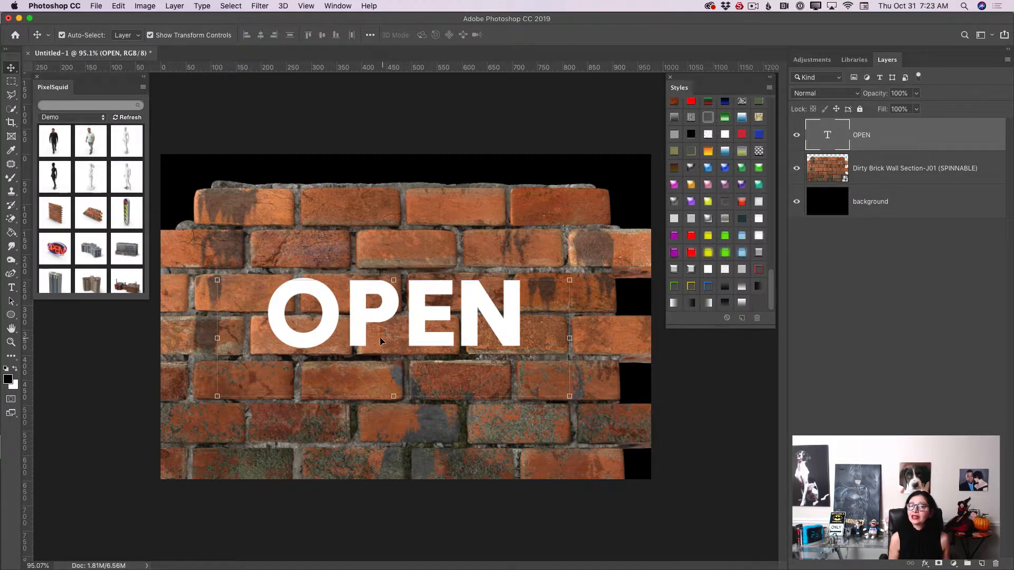
drag(901, 134, 981, 564)
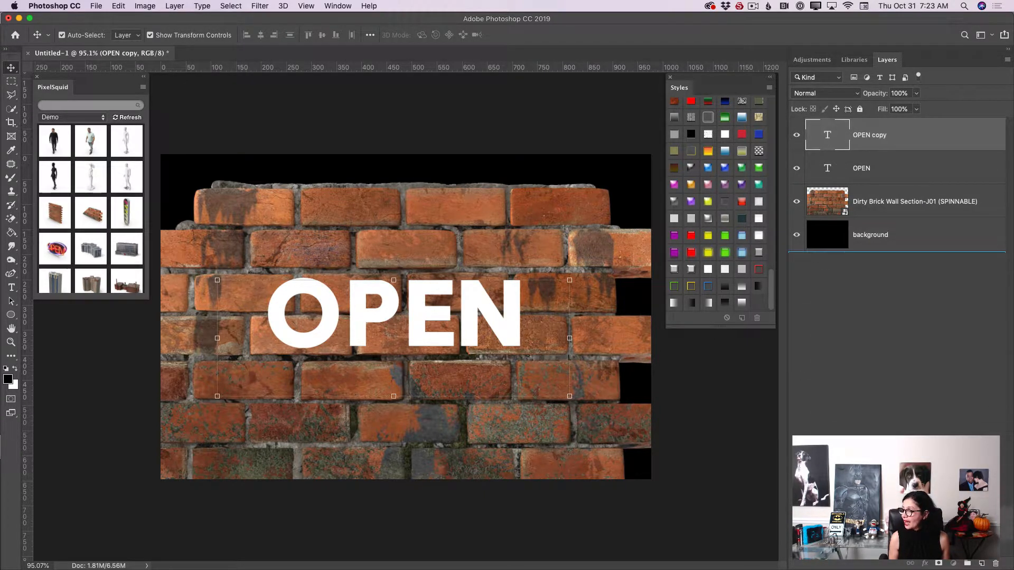
key(super+j)
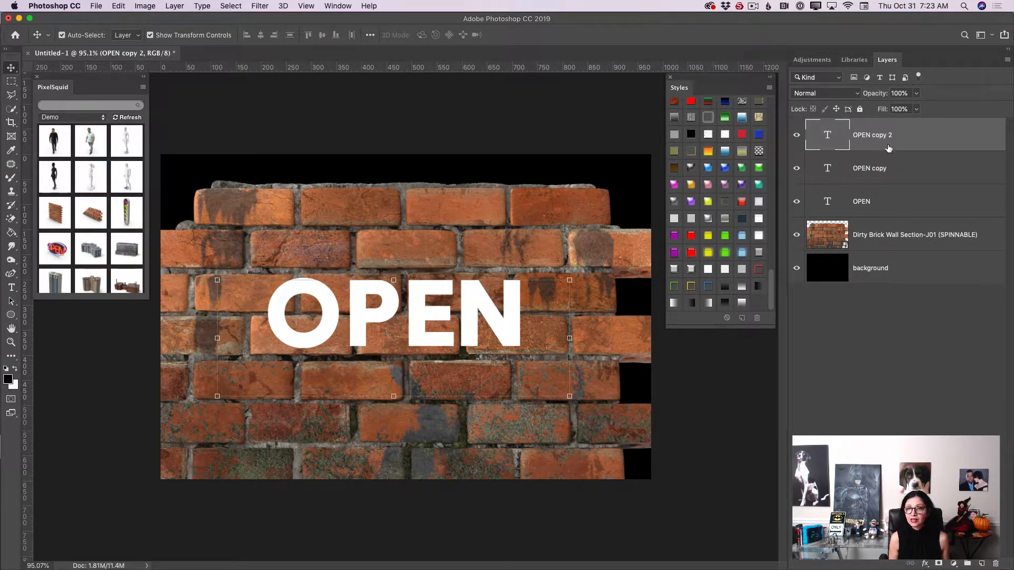
Step: Rename the three OPEN text layers to 1, 2 and 3 from bottom to top
double_click(861, 203)
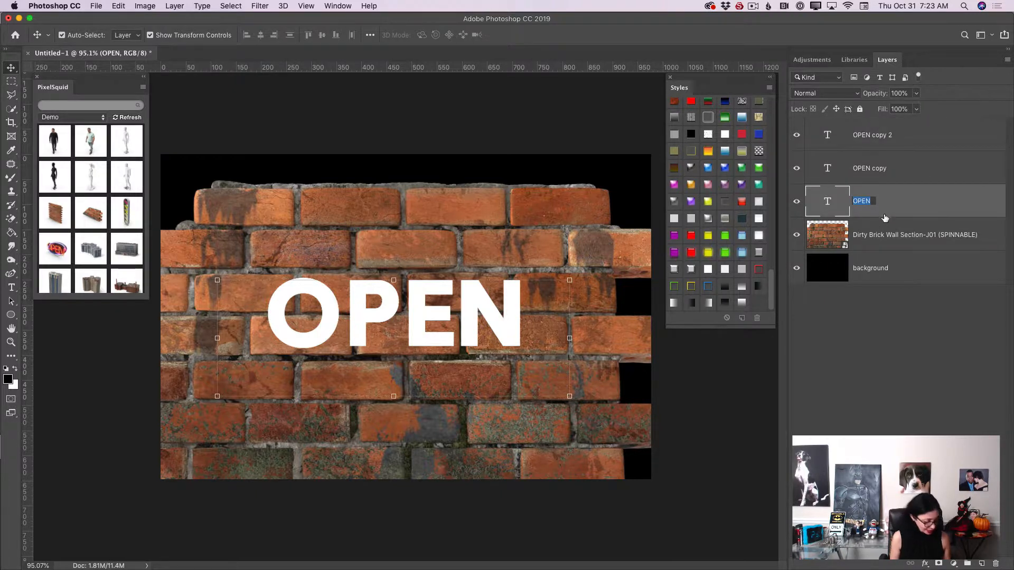
text(1)
key(Return)
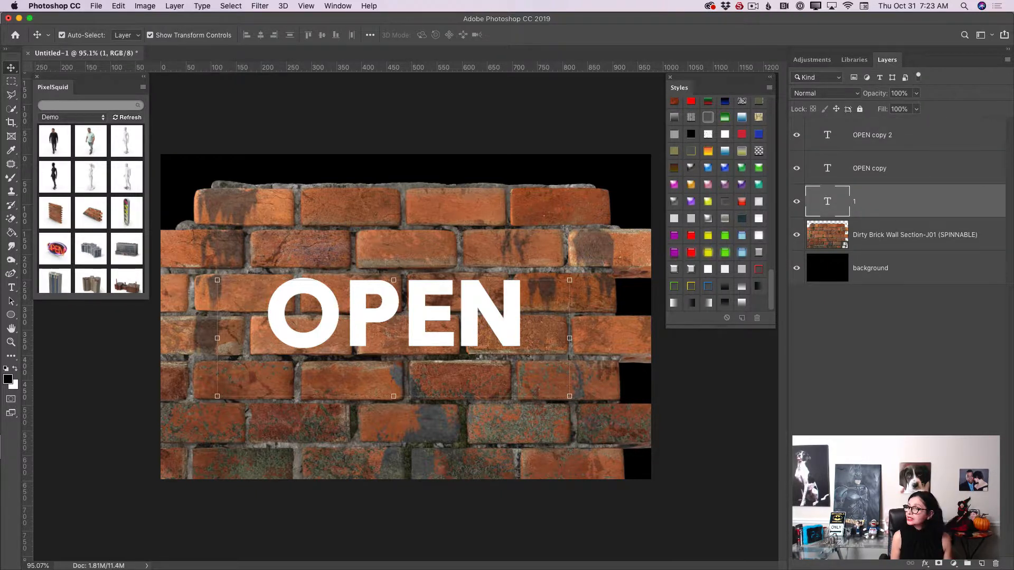
double_click(869, 168)
text(2)
key(Return)
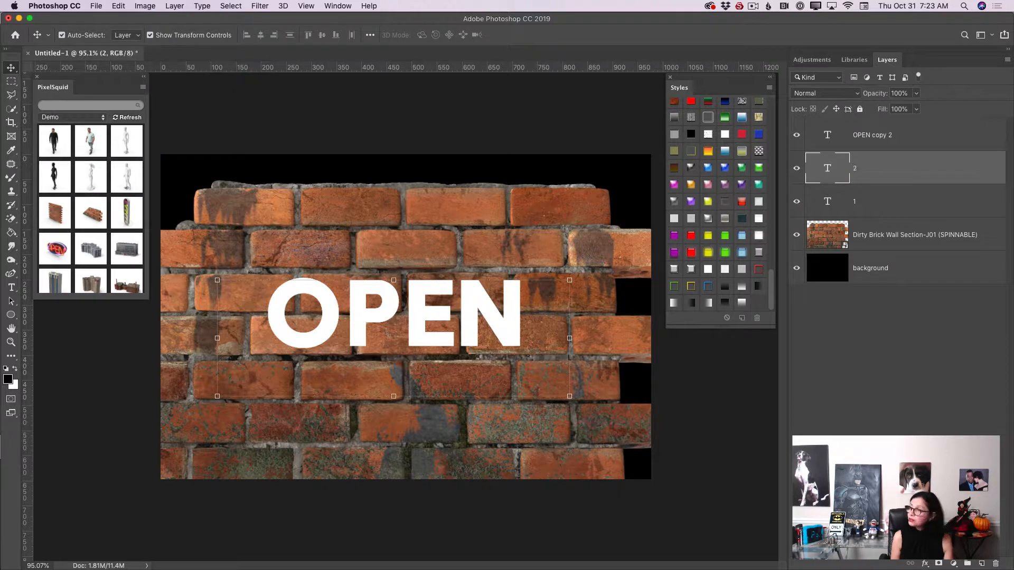
double_click(873, 135)
text(3)
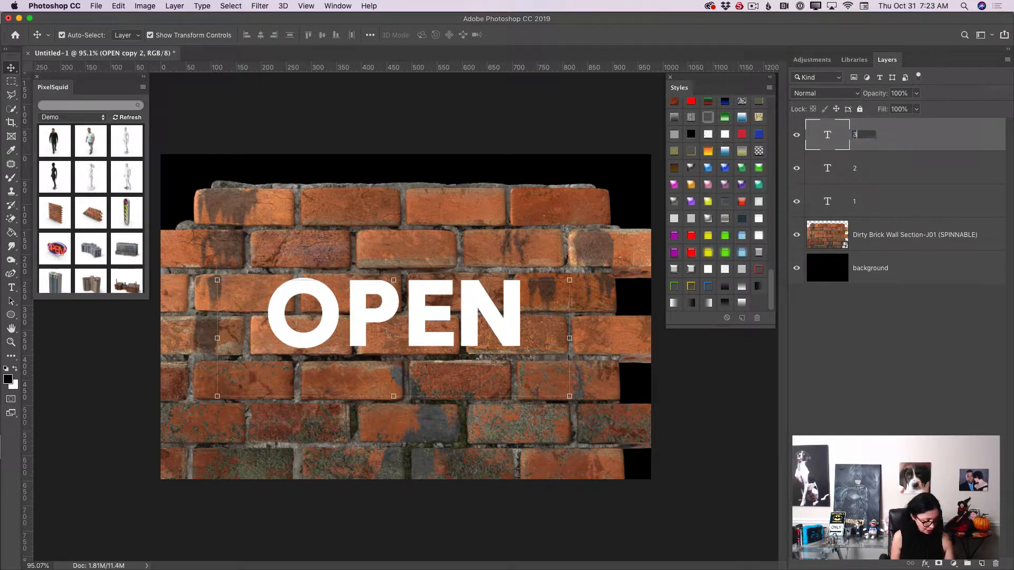
key(Return)
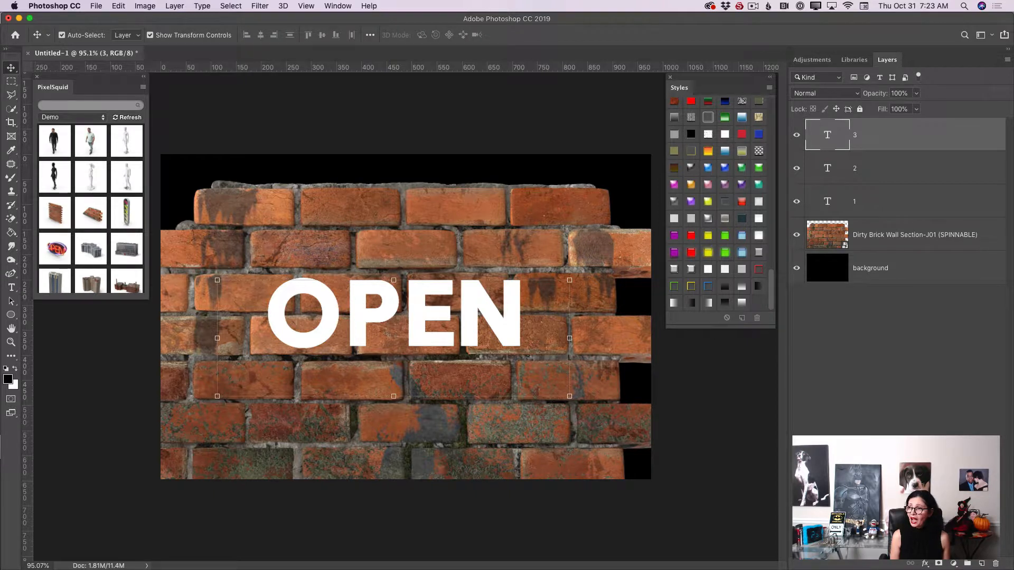
Step: Hide layers 2 and 1, and apply the Yellow Paper Clip style to layer 3
click(797, 167)
click(796, 201)
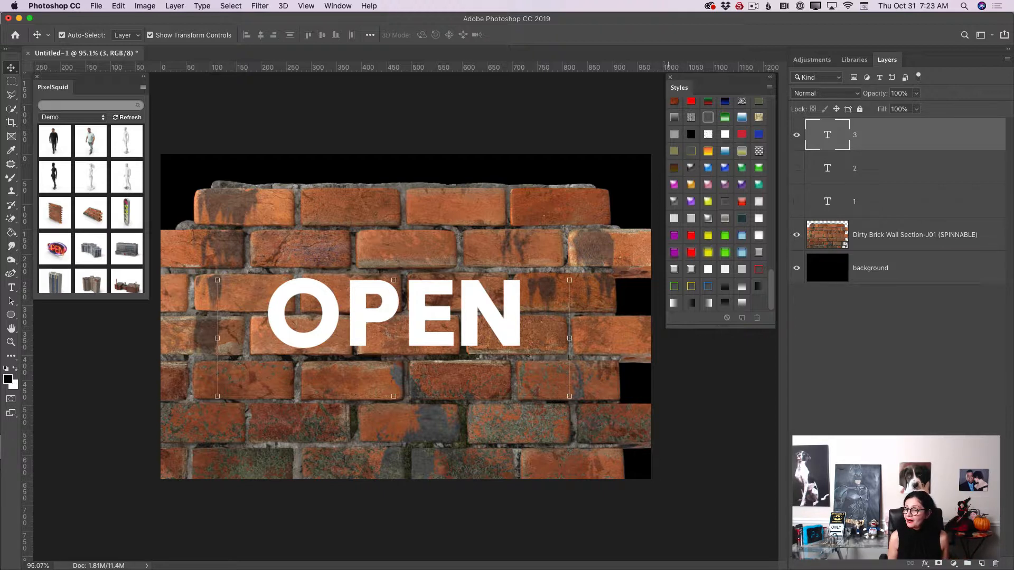
drag(667, 328, 660, 363)
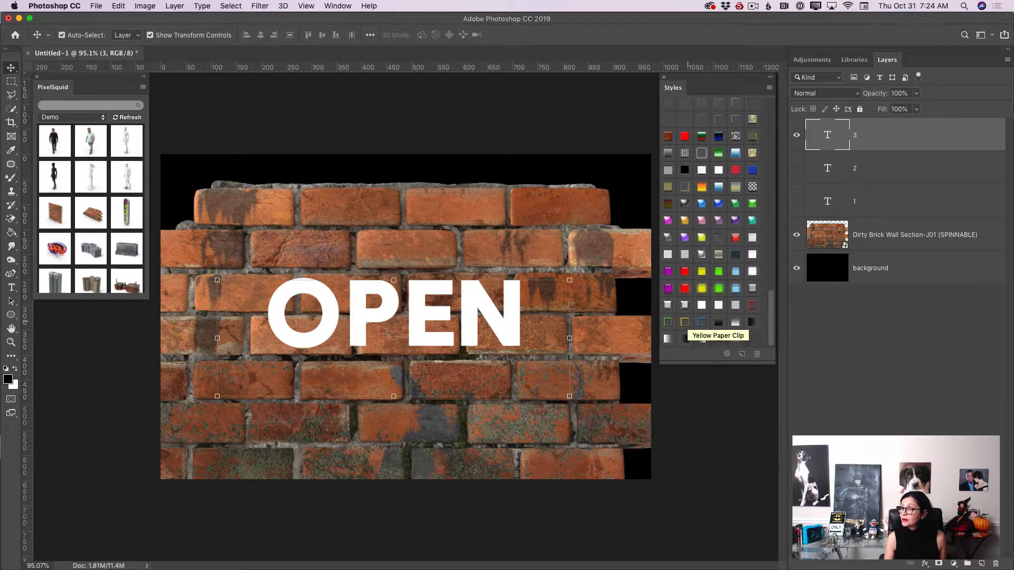
click(685, 321)
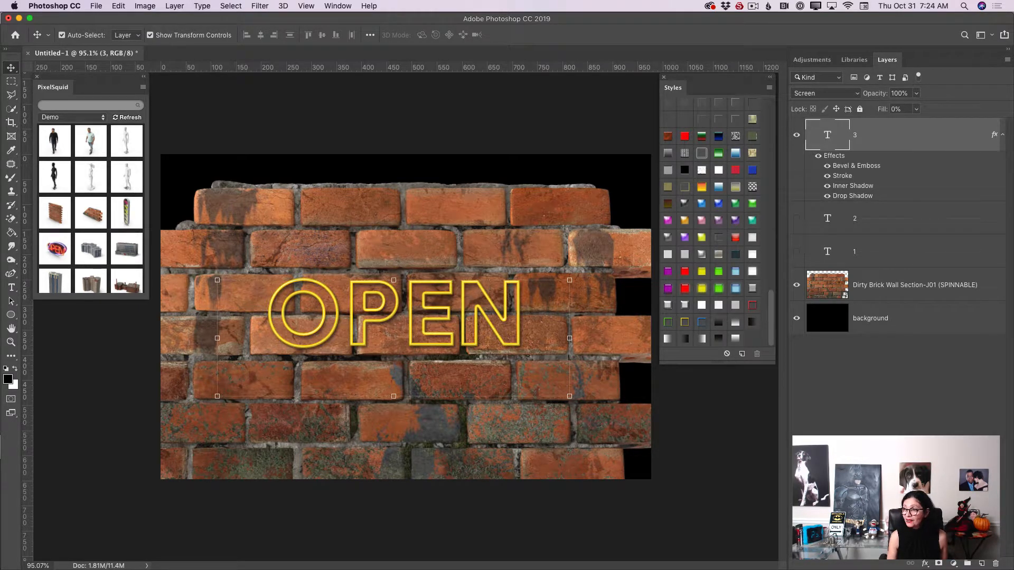
Step: Select and show layer 2, then apply the Green Gel with Drop Shadow style to it
click(892, 218)
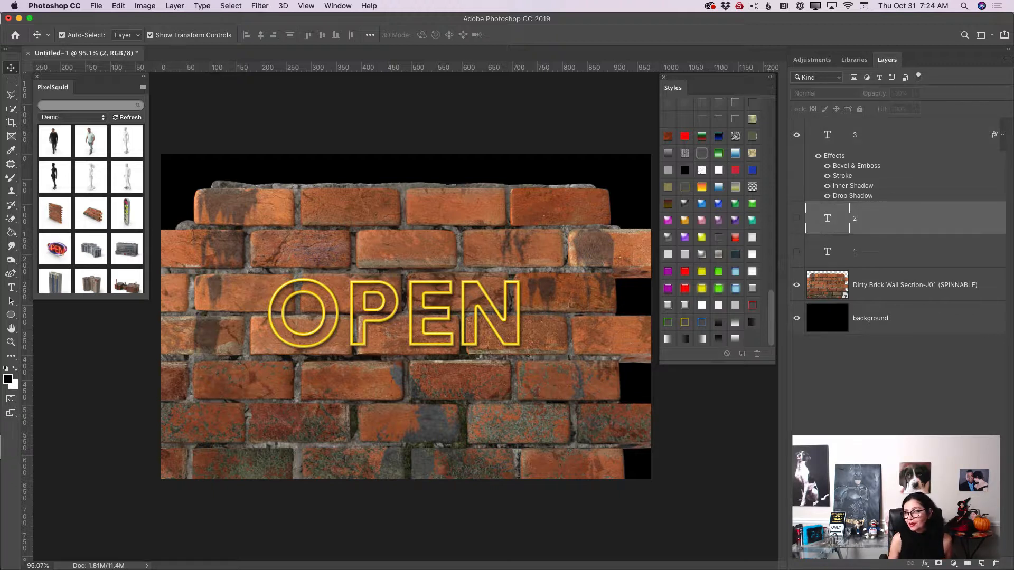
click(796, 219)
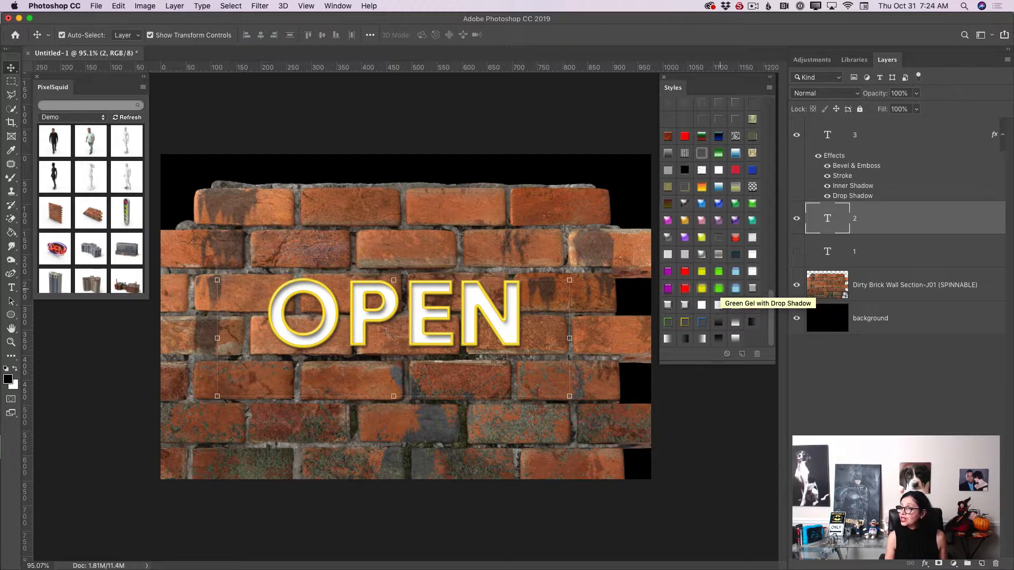
click(719, 289)
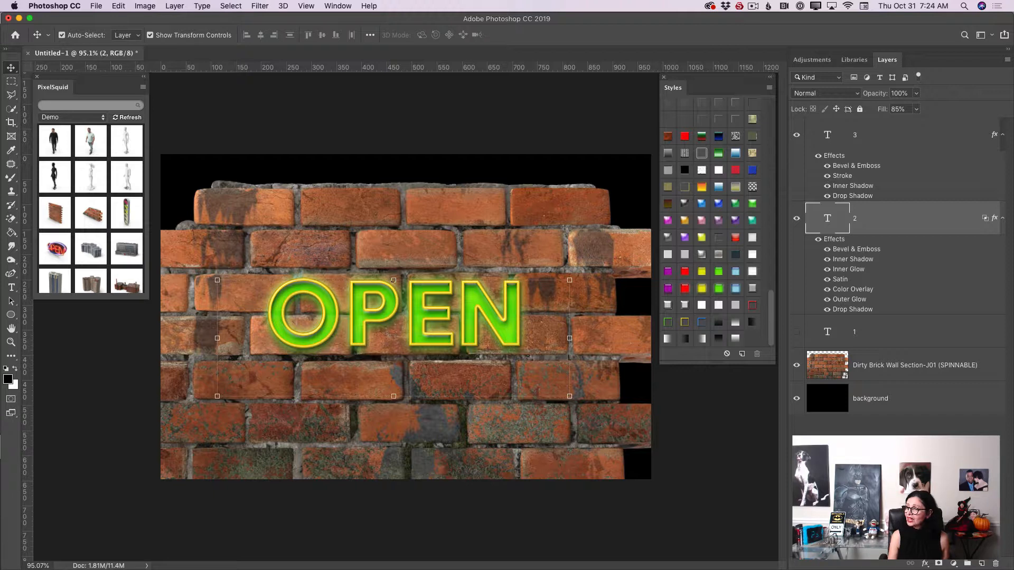
Step: Select and show layer 1, then apply the same Green Gel with Drop Shadow style to it
click(866, 332)
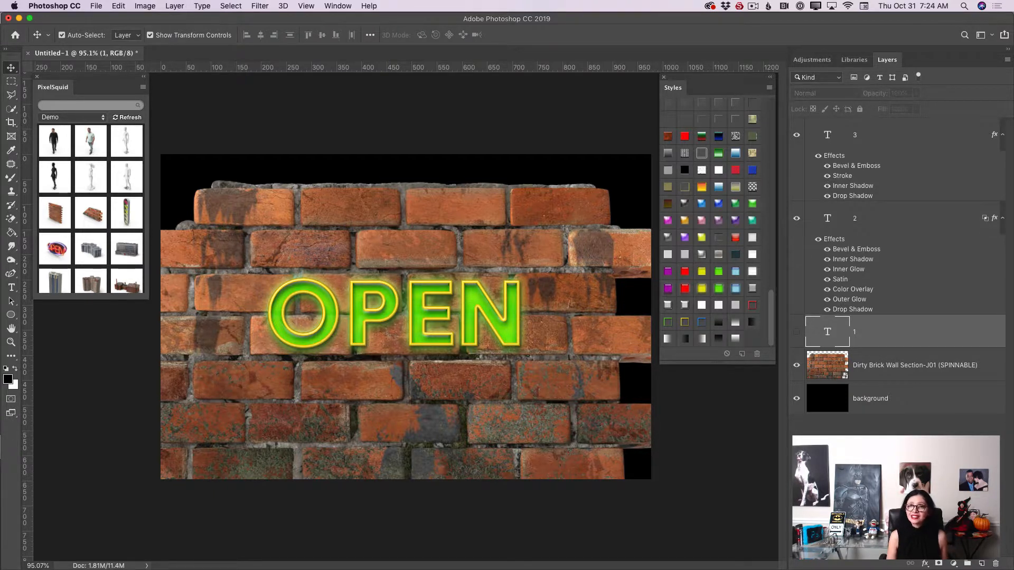
click(796, 331)
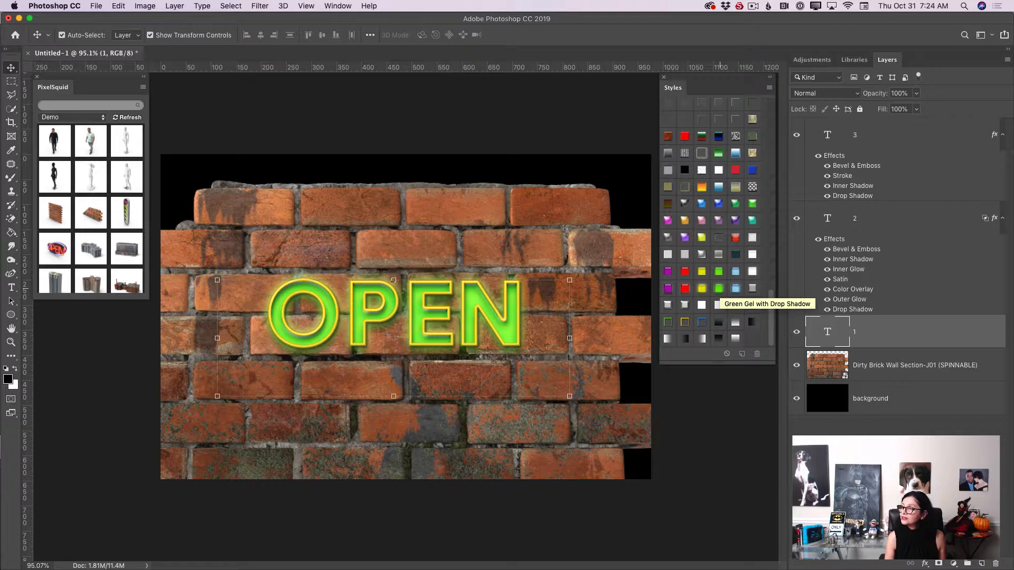
click(718, 305)
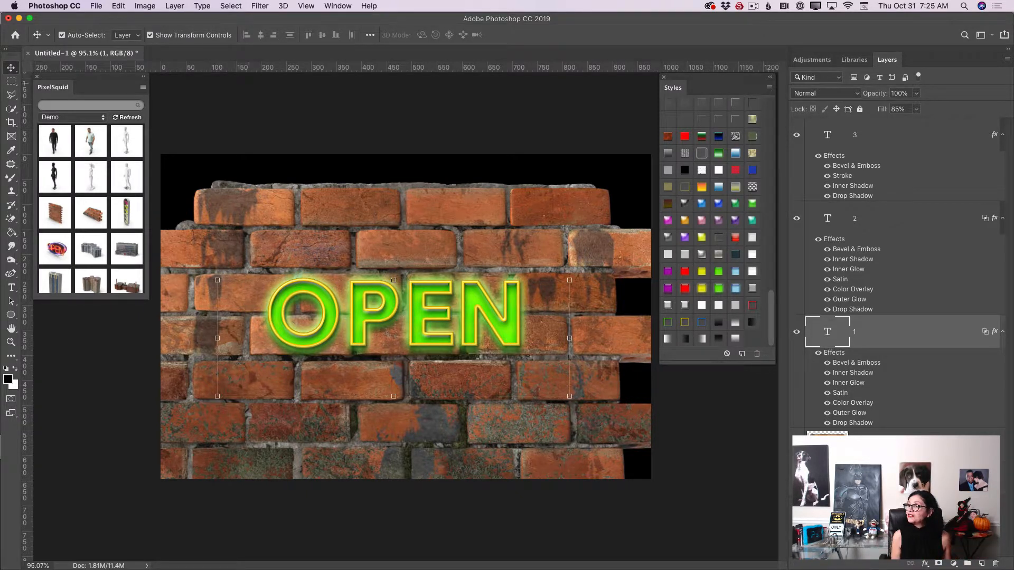
Step: Add an Exposure adjustment layer above layer 3 and set its exposure to -3.20
click(893, 135)
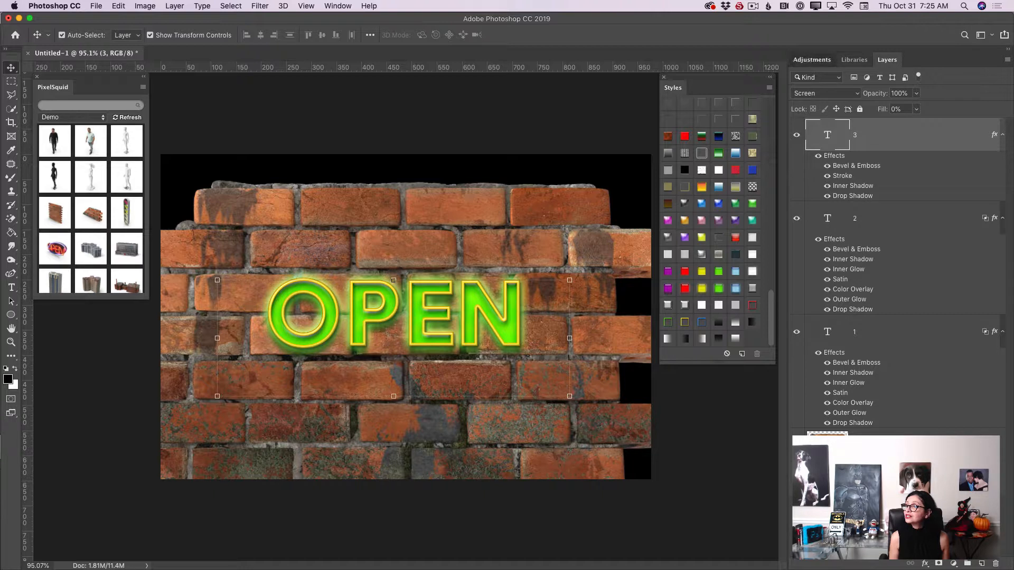
click(812, 60)
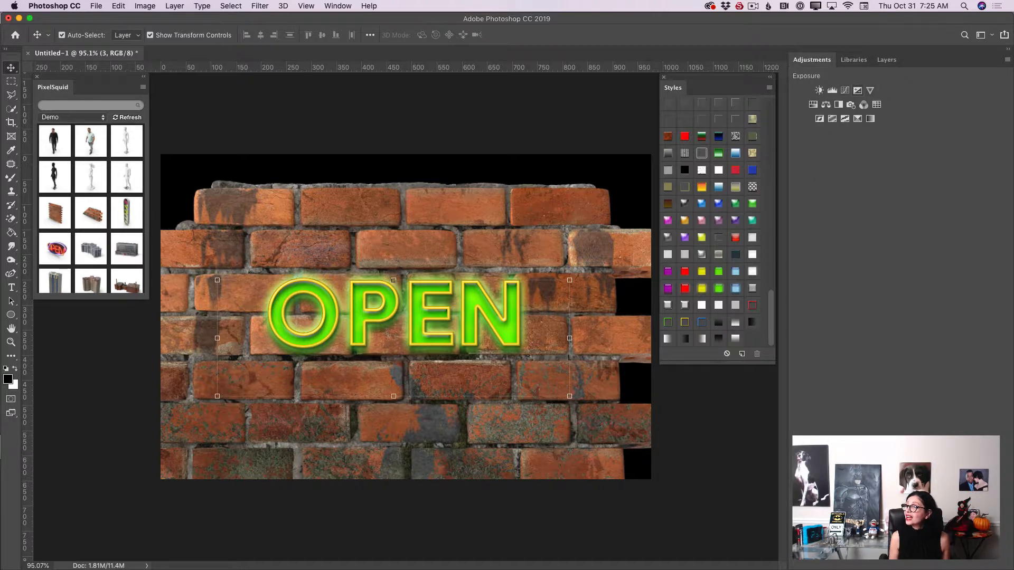
click(857, 91)
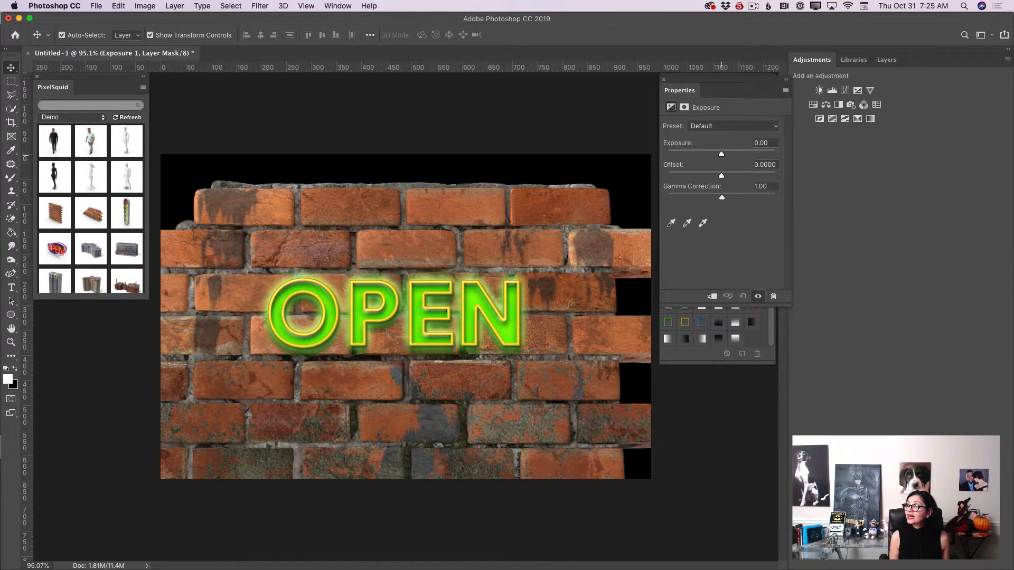
drag(721, 154, 695, 153)
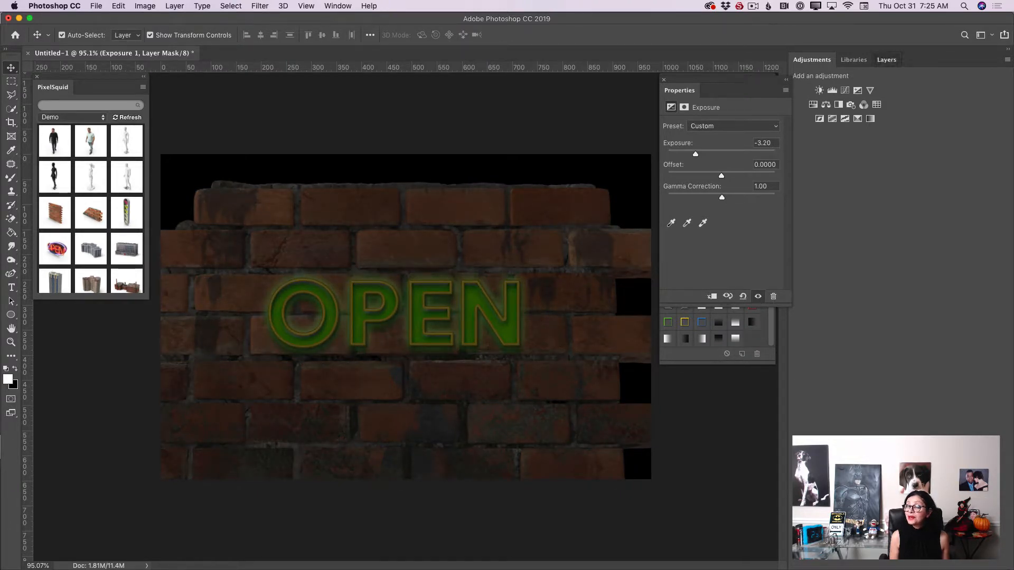
Step: Select the Exposure 1 layer mask and drag black Gradient tool strokes at 15% opacity over the OPEN letters
click(886, 60)
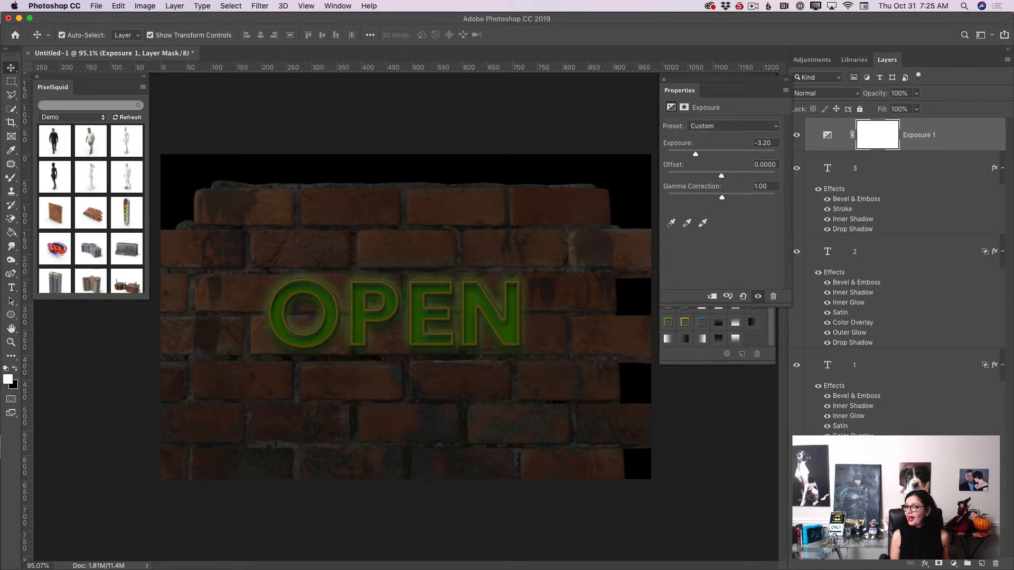
click(877, 136)
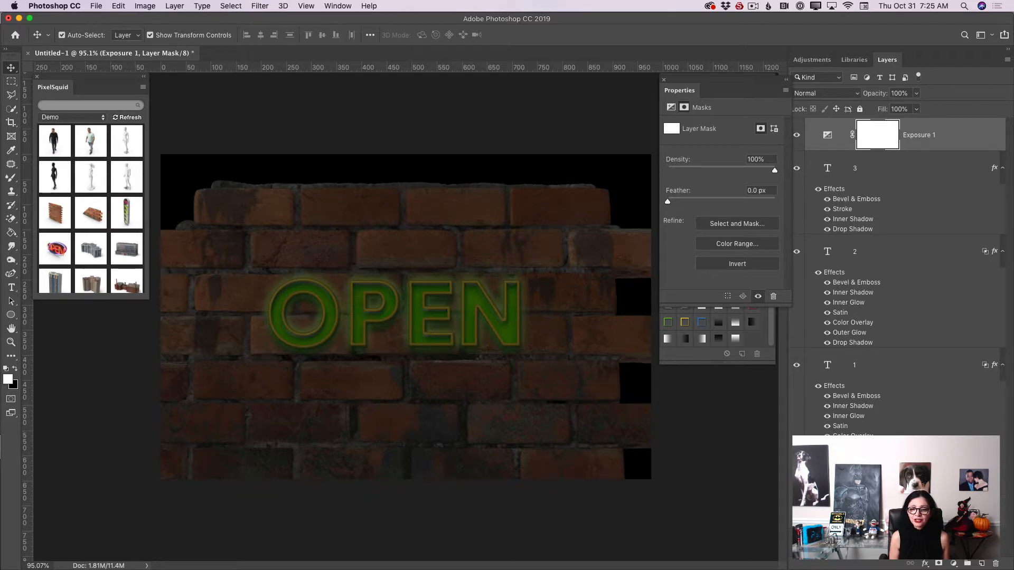
key(x)
click(10, 232)
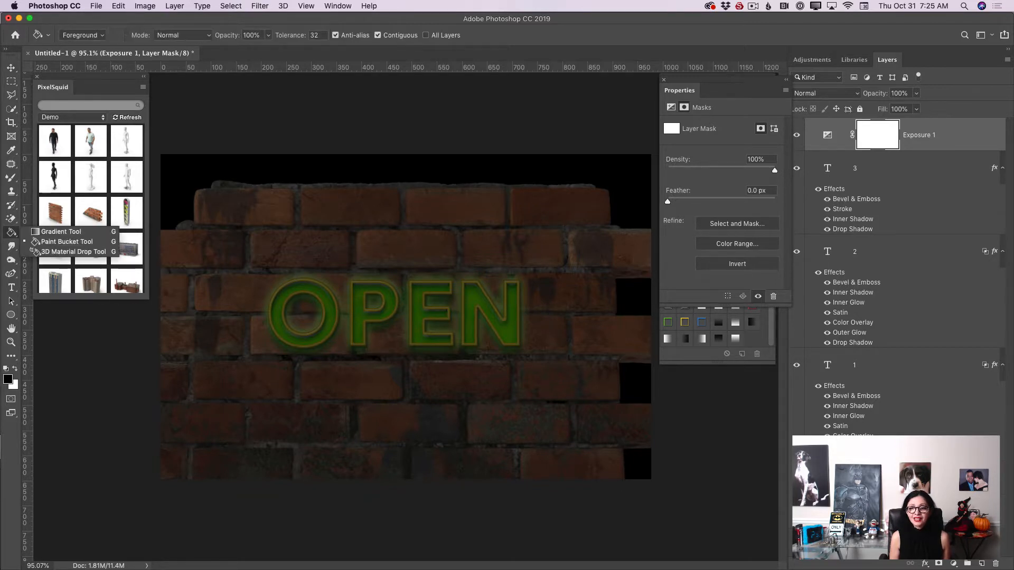
click(53, 232)
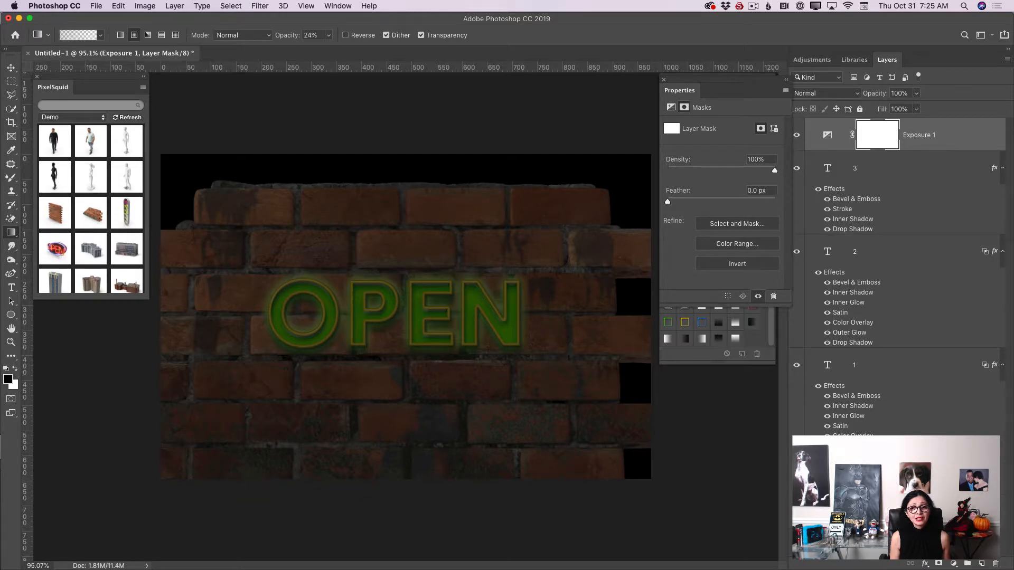
click(101, 35)
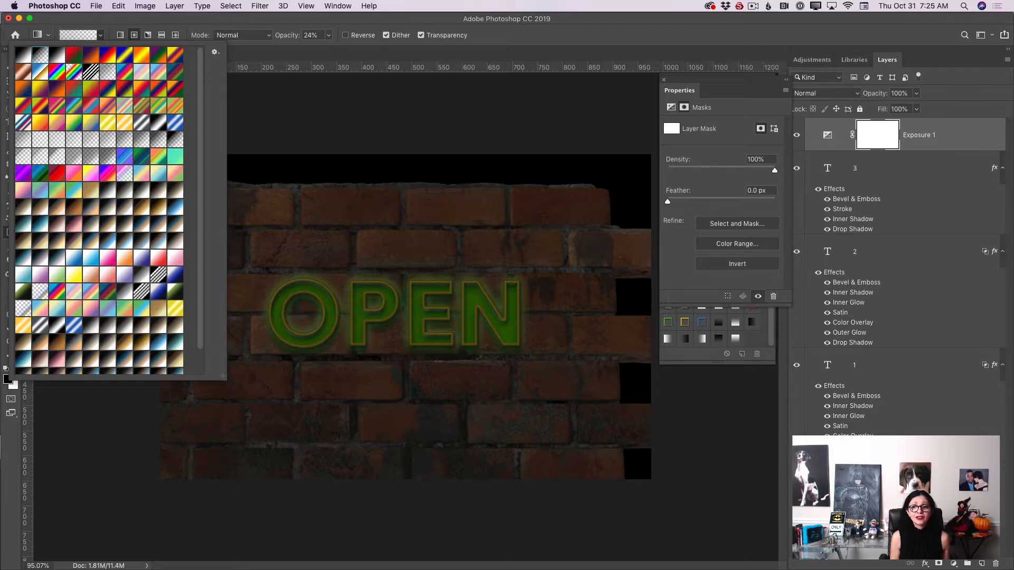
key(Return)
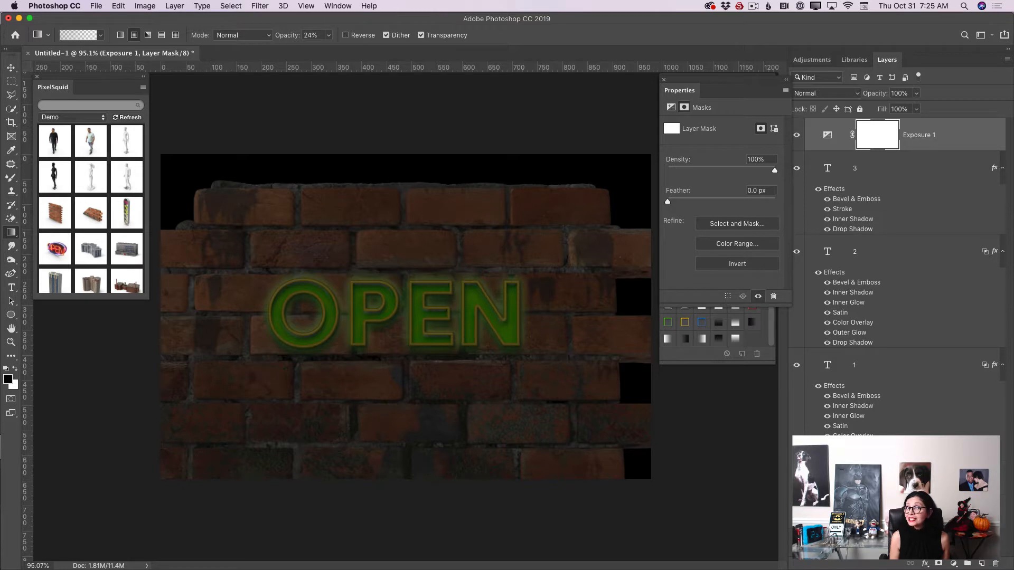
click(328, 36)
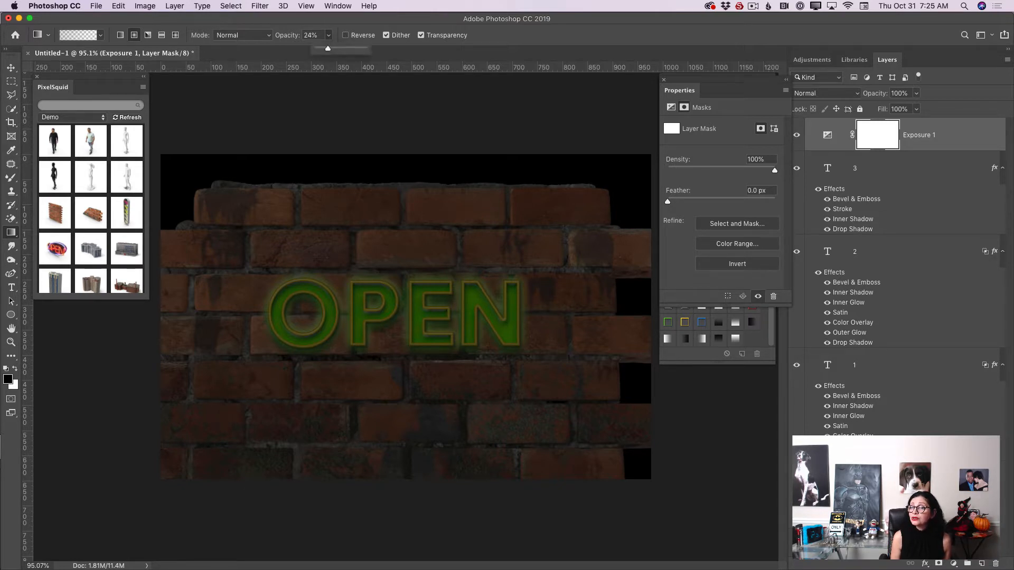
drag(328, 48, 324, 48)
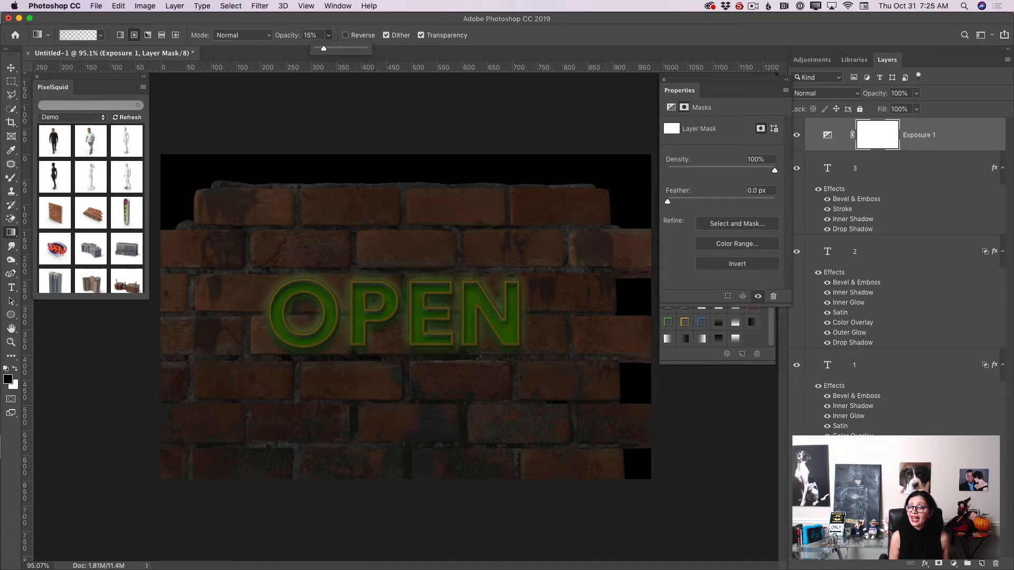
click(361, 337)
mouse_move(290, 293)
mouse_down()
mouse_move(381, 322)
mouse_move(417, 311)
mouse_up()
mouse_move(285, 320)
mouse_down()
mouse_move(359, 295)
mouse_move(417, 357)
mouse_up()
drag(427, 291, 491, 367)
drag(475, 293, 527, 357)
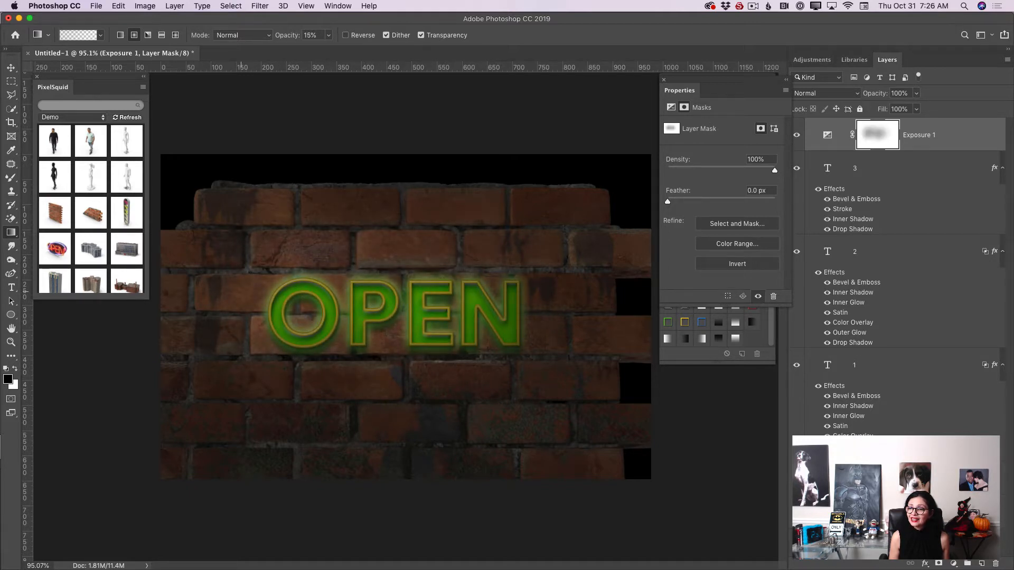
Step: Drag more 15% opacity gradients around the letters on the mask to lighten the wall near the sign
drag(238, 286, 281, 345)
drag(372, 267, 396, 292)
drag(490, 281, 574, 378)
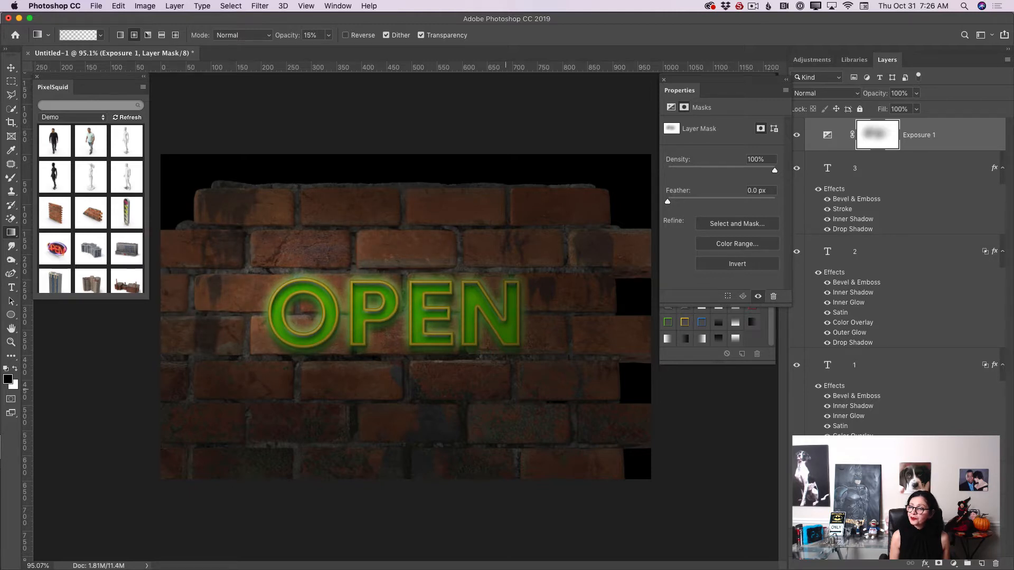
drag(487, 307, 533, 365)
drag(382, 334, 411, 376)
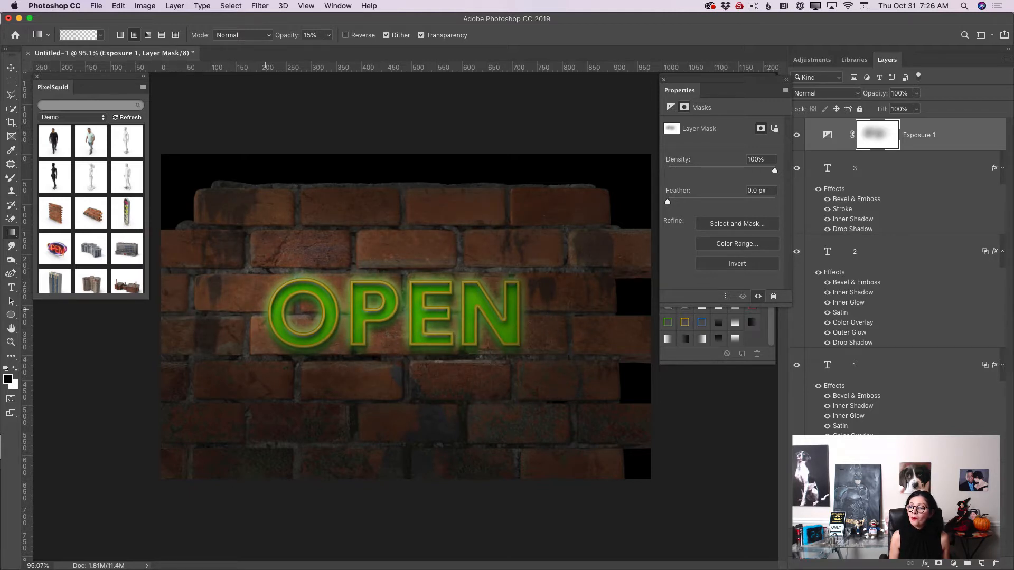
drag(267, 309, 319, 365)
drag(506, 294, 584, 389)
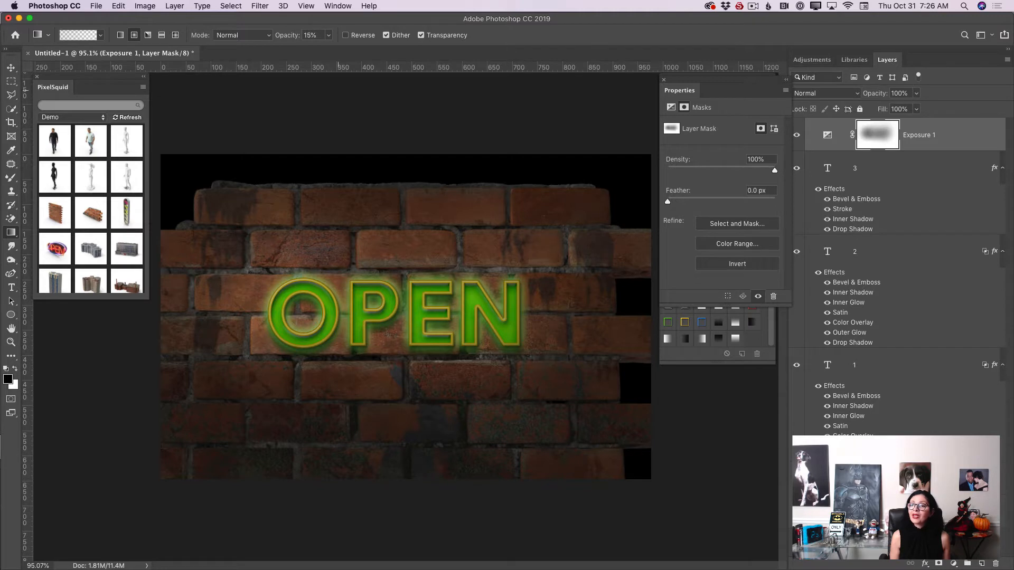
Step: Raise the gradient opacity to 83% and drag short gradients across the letters on the mask to brighten the glow
click(328, 35)
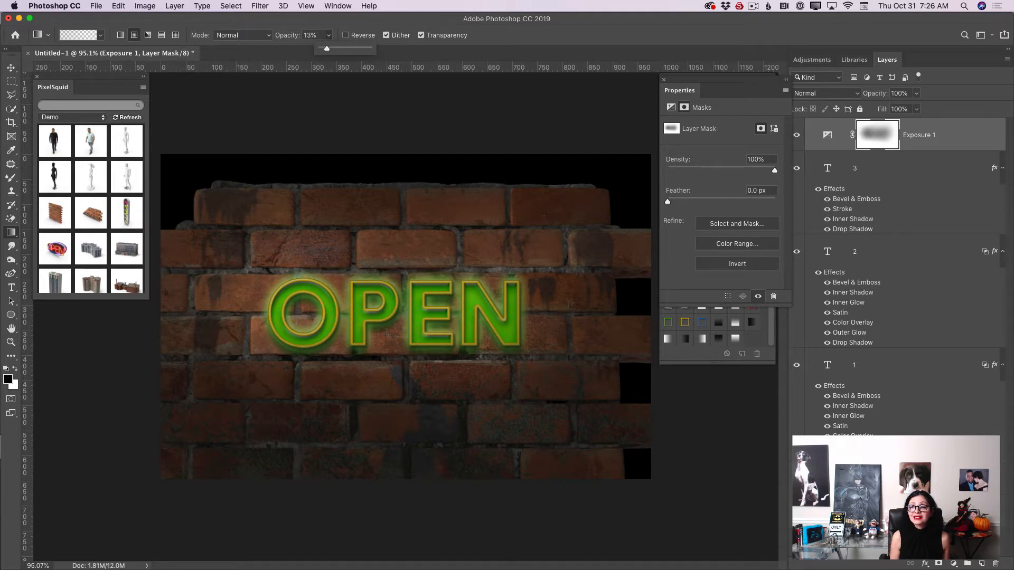
drag(327, 49, 360, 48)
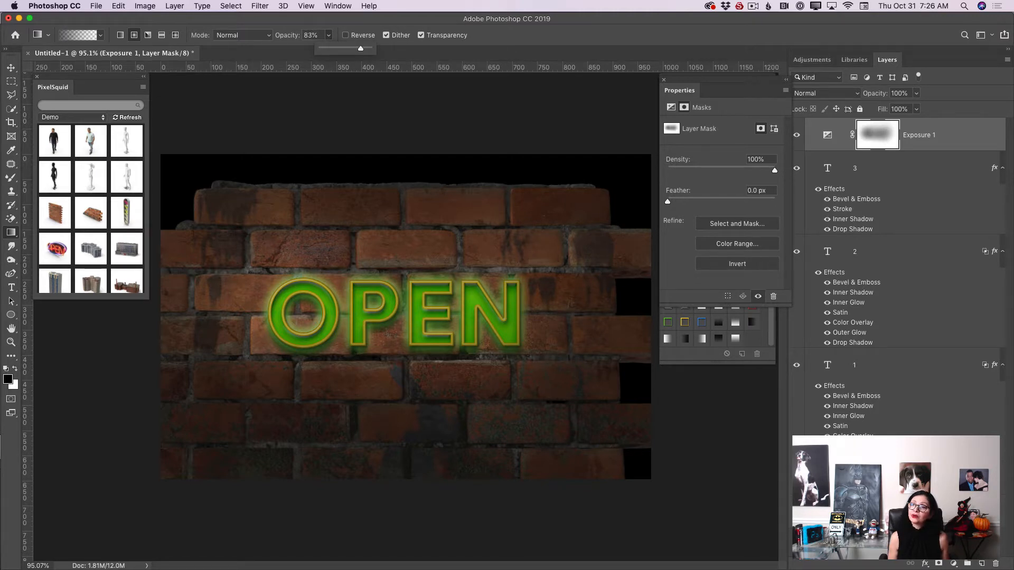
drag(295, 302, 505, 309)
drag(431, 332, 454, 333)
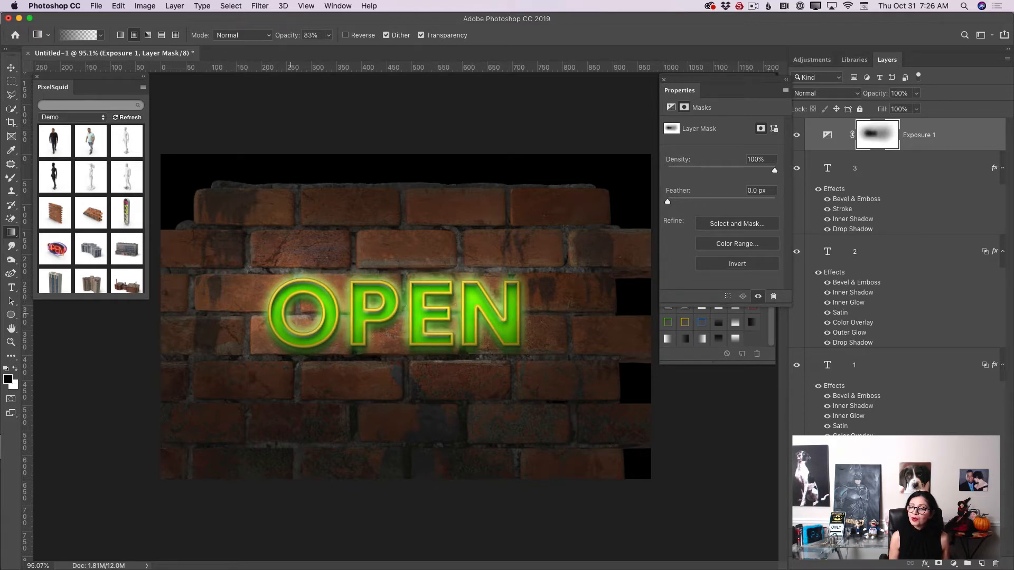
drag(343, 309, 370, 309)
mouse_move(274, 314)
mouse_down()
mouse_move(298, 314)
mouse_move(287, 316)
mouse_up()
drag(338, 270, 365, 269)
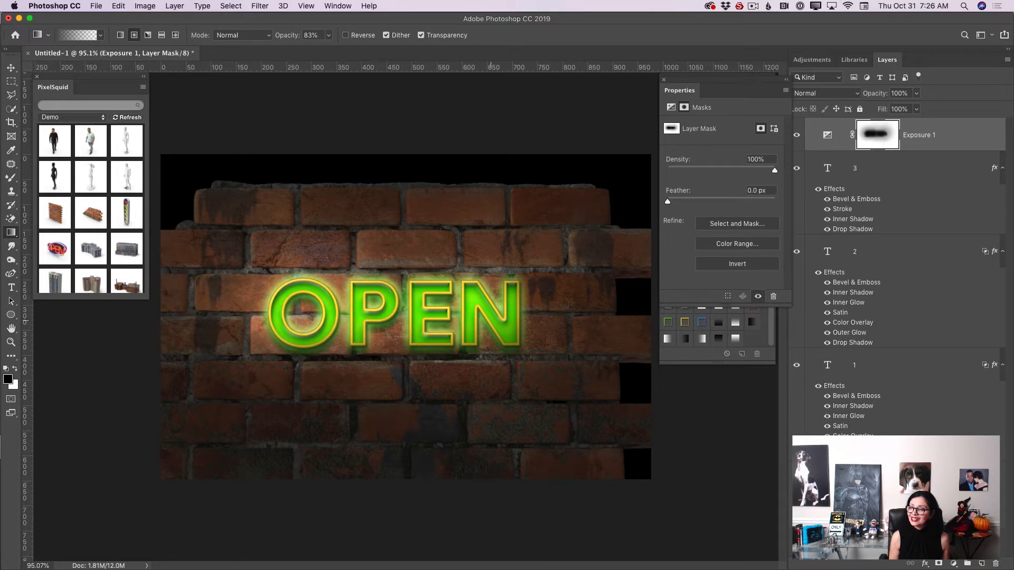
drag(492, 306, 528, 317)
drag(523, 374, 531, 381)
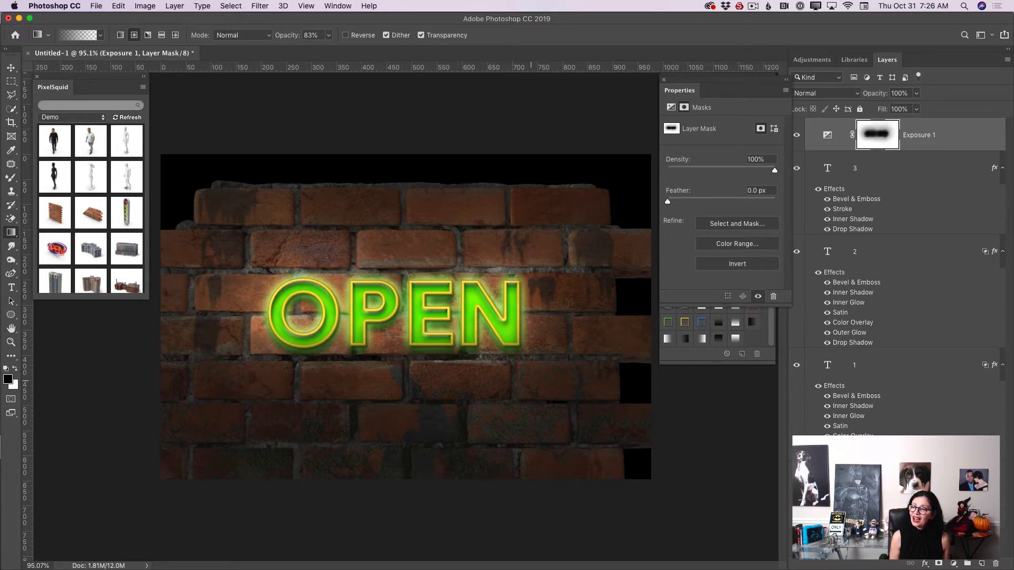
drag(372, 312, 456, 319)
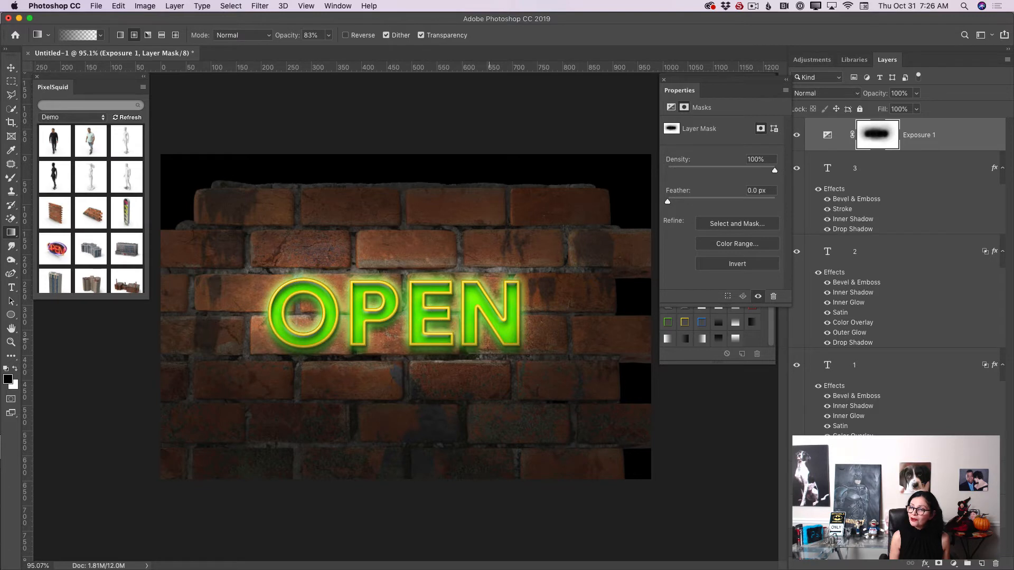
drag(262, 280, 283, 299)
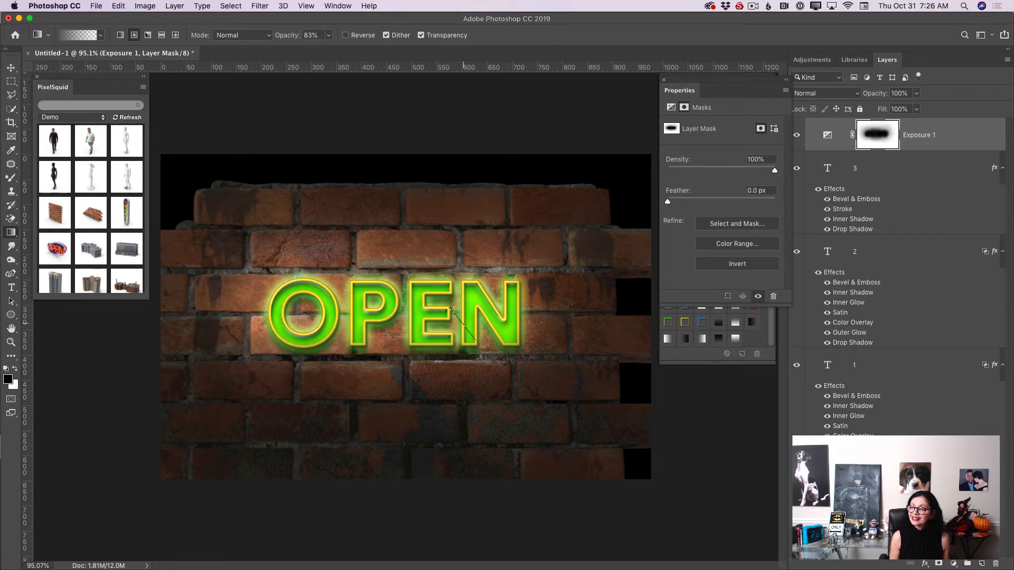
drag(523, 341, 547, 370)
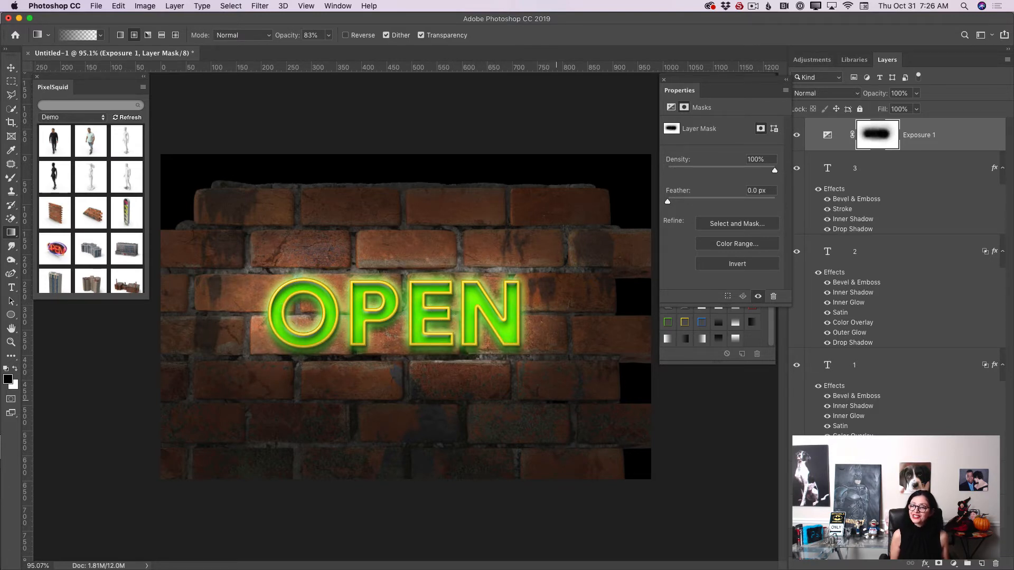